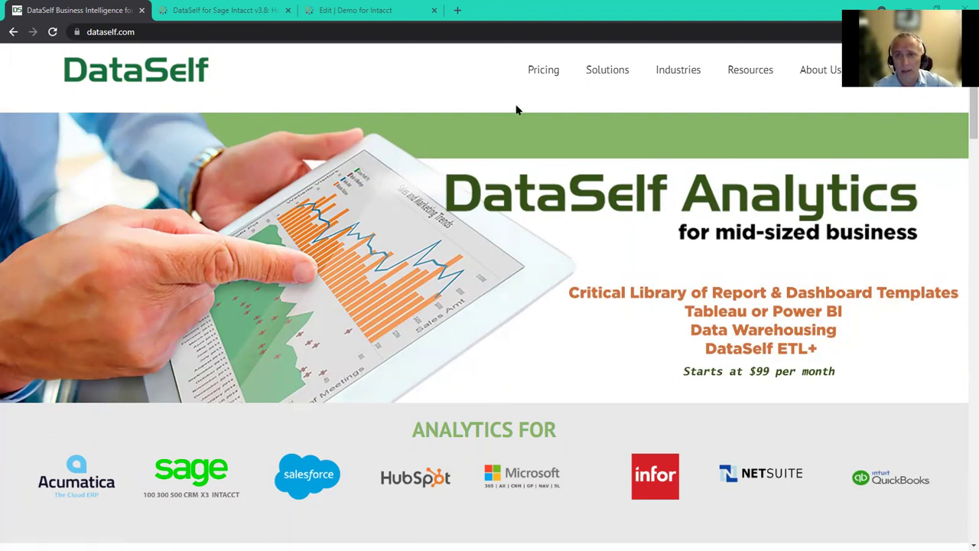
# Open the Architecture page among the BI Products solutions on the DataSelf website
pyautogui.moveTo(686, 78)
pyautogui.moveTo(603, 76)
pyautogui.moveTo(627, 111)
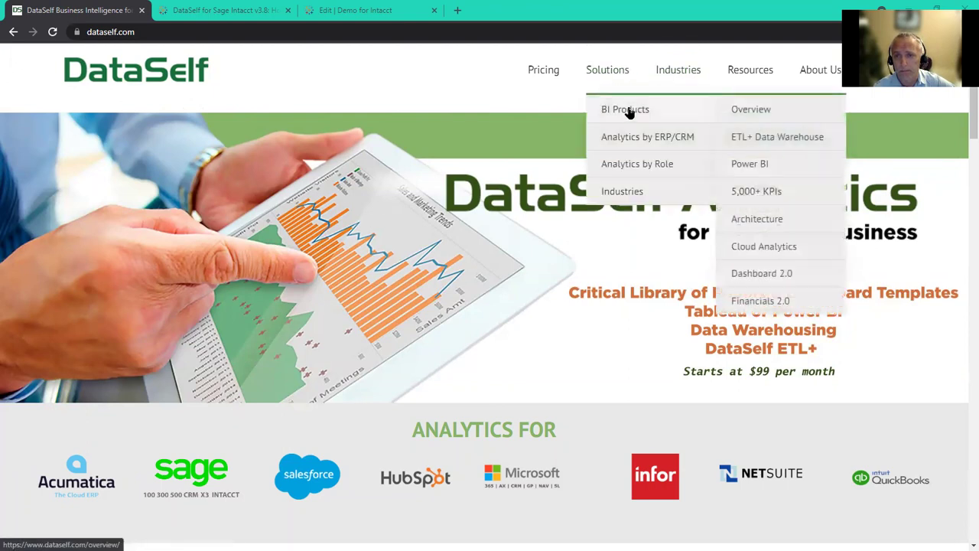
pyautogui.click(763, 223)
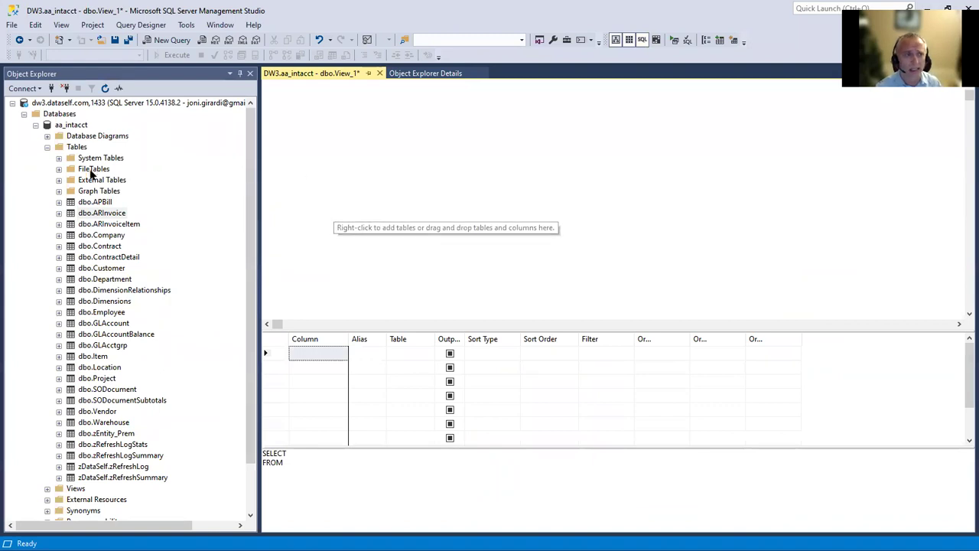
# Examine the table details of the aa_intacct database, including row counts, and return to the View_1 design
pyautogui.click(76, 147)
pyautogui.click(422, 75)
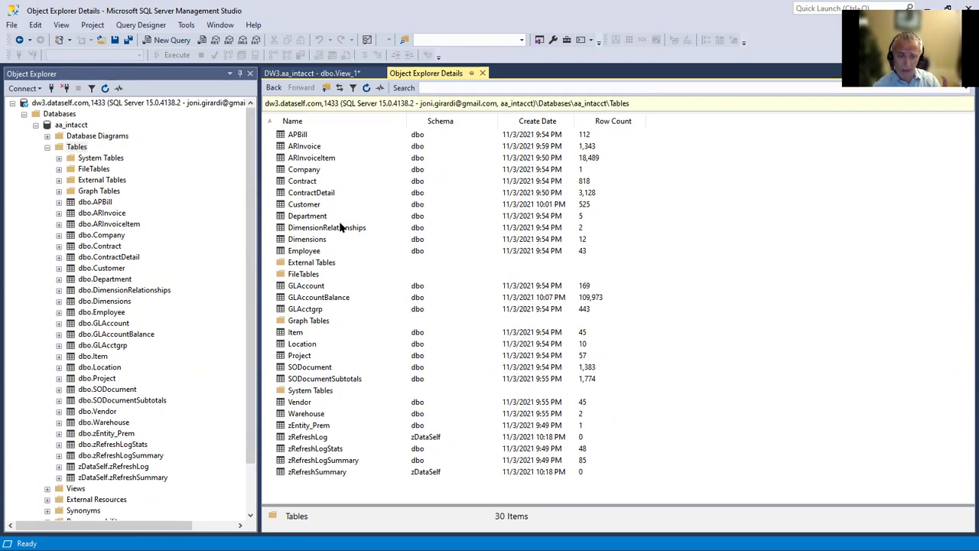
pyautogui.click(343, 74)
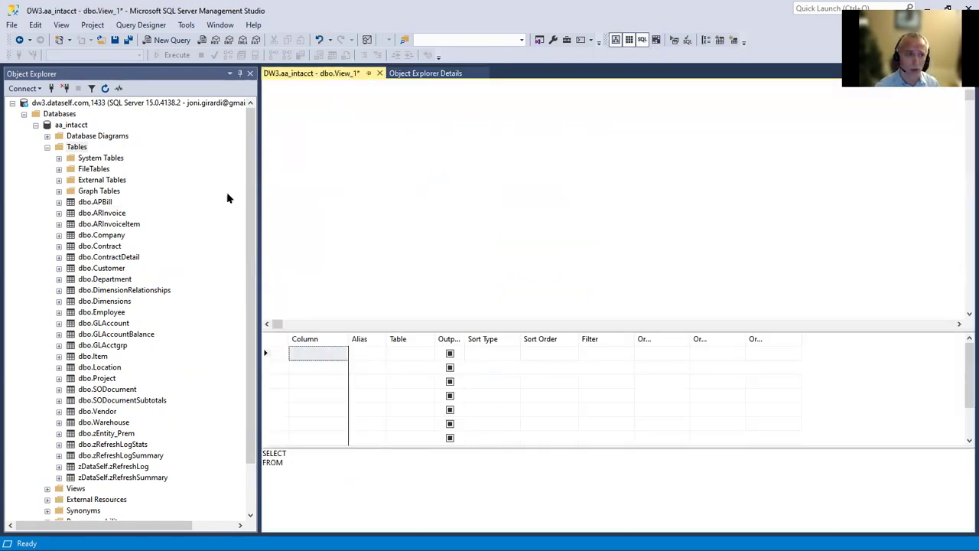
# Add the ARInvoice and Customer tables to the view, enlarge both column lists, and join the tables on Customerid
pyautogui.moveTo(77, 147); pyautogui.dragTo(310, 121)
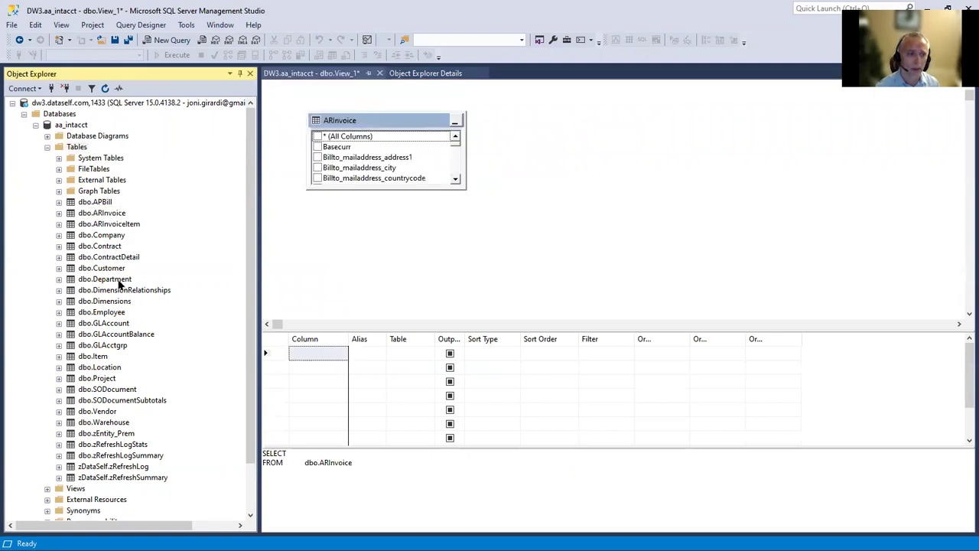
pyautogui.moveTo(505, 136); pyautogui.dragTo(565, 106)
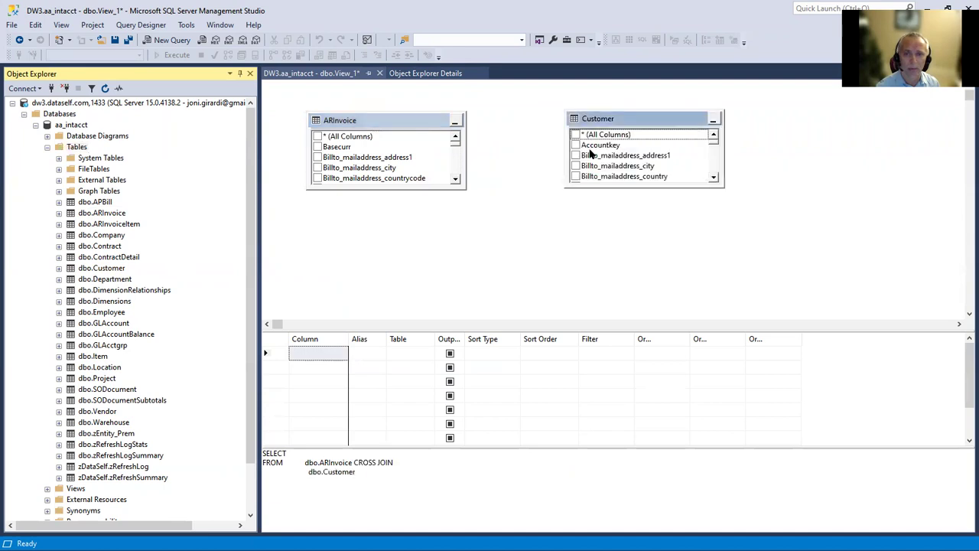
pyautogui.moveTo(606, 188); pyautogui.dragTo(606, 315)
pyautogui.moveTo(396, 191); pyautogui.dragTo(403, 316)
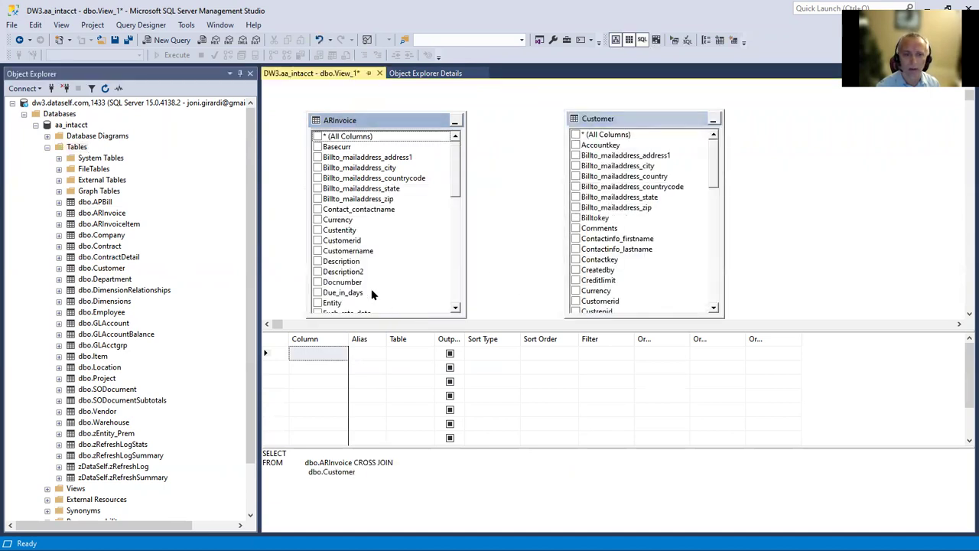
pyautogui.moveTo(353, 243); pyautogui.dragTo(597, 305)
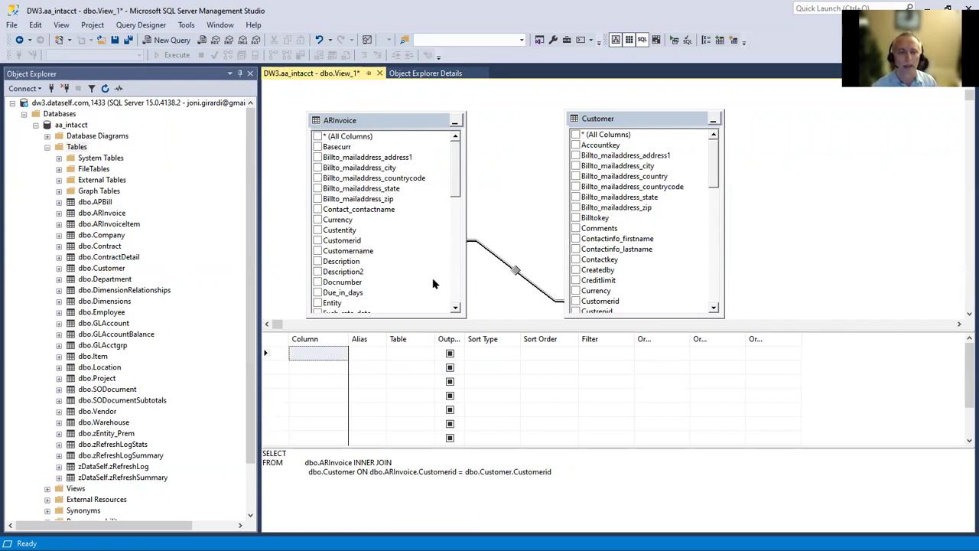
# Include the Custentity, Description and Due_in_days columns of ARInvoice in the view's output
pyautogui.click(316, 230)
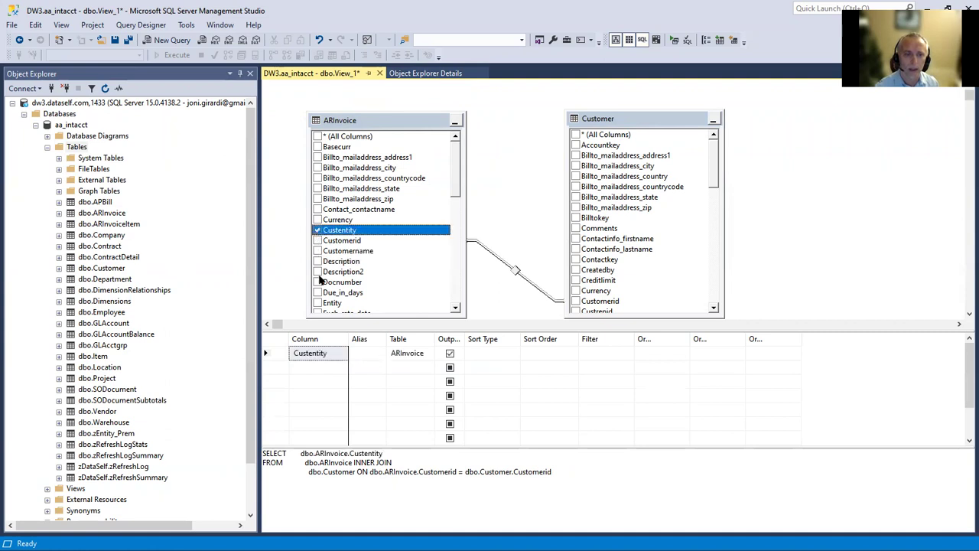
pyautogui.click(317, 260)
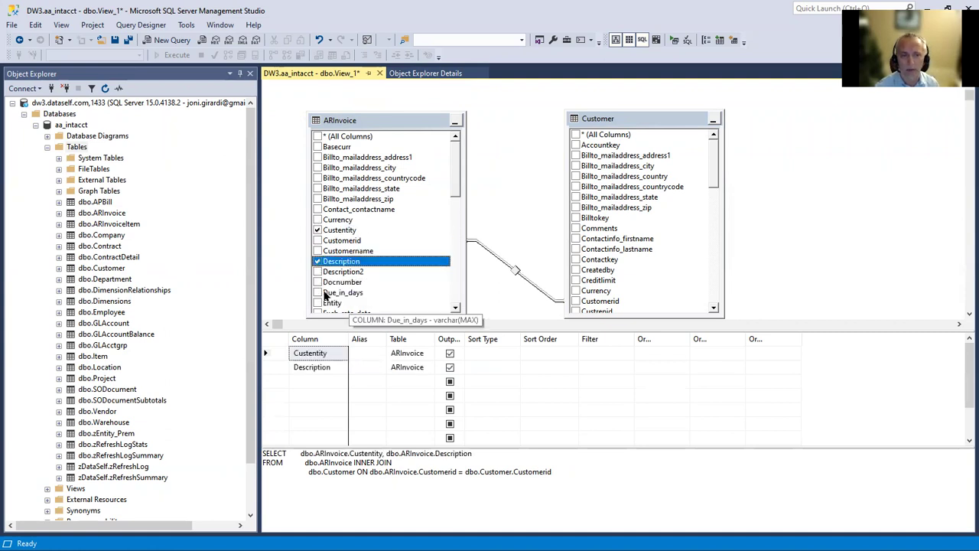
pyautogui.click(316, 292)
# Include the Custrepid, Custrepkey and Custrepname columns of Customer in the output and run the query
pyautogui.scroll(-1, 620, 258)
pyautogui.scroll(-2, 619, 259)
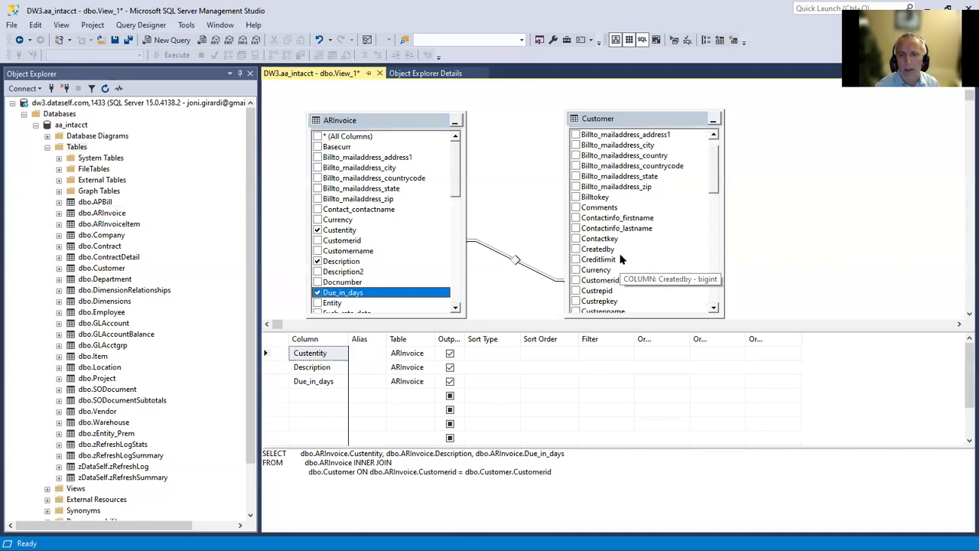
pyautogui.click(576, 269)
pyautogui.click(575, 280)
pyautogui.click(575, 291)
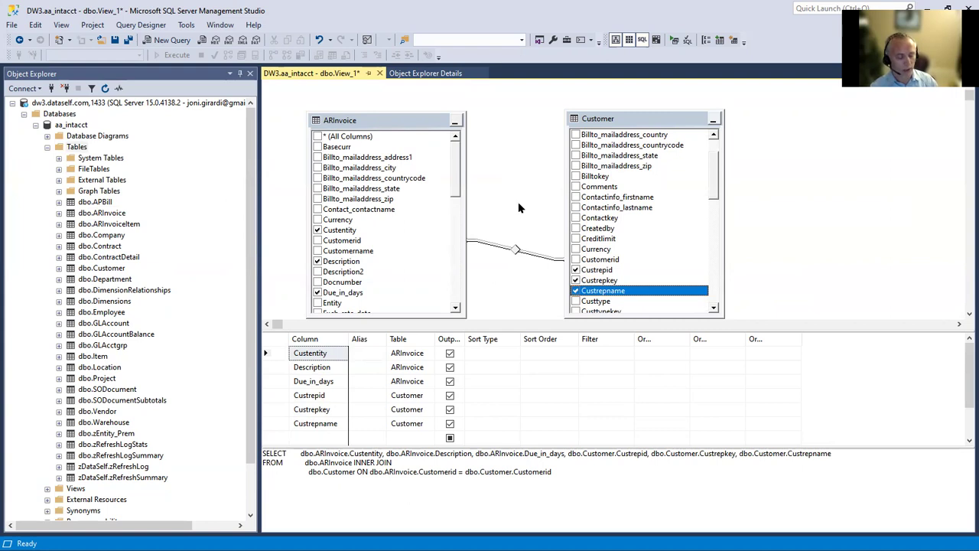
pyautogui.hotkey('ctrl', 'r')
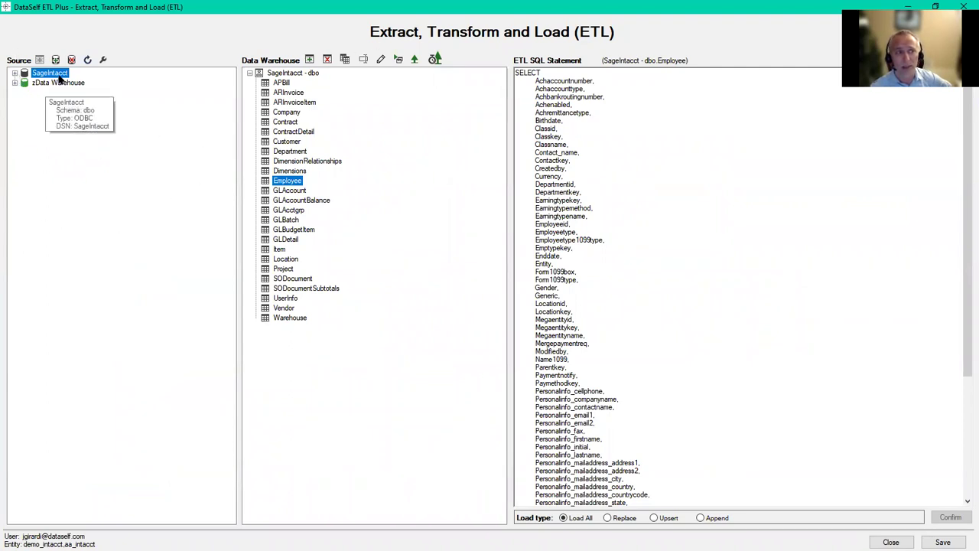
# Expand the SageIntacct source to list its tables, and display the ETL SQL statement of the Customer warehouse table
pyautogui.click(14, 74)
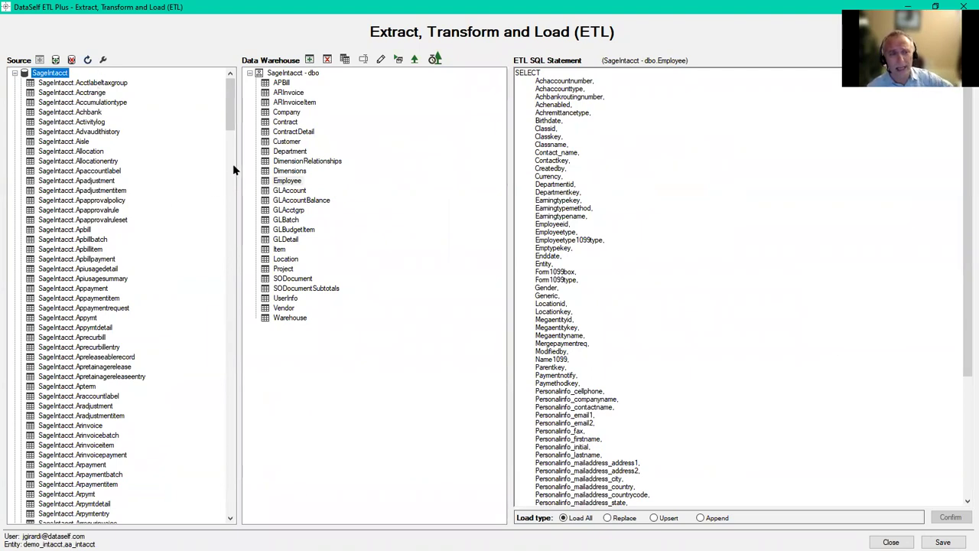
pyautogui.moveTo(230, 115)
pyautogui.mouseDown()
pyautogui.moveTo(232, 436)
pyautogui.moveTo(230, 116)
pyautogui.mouseUp()
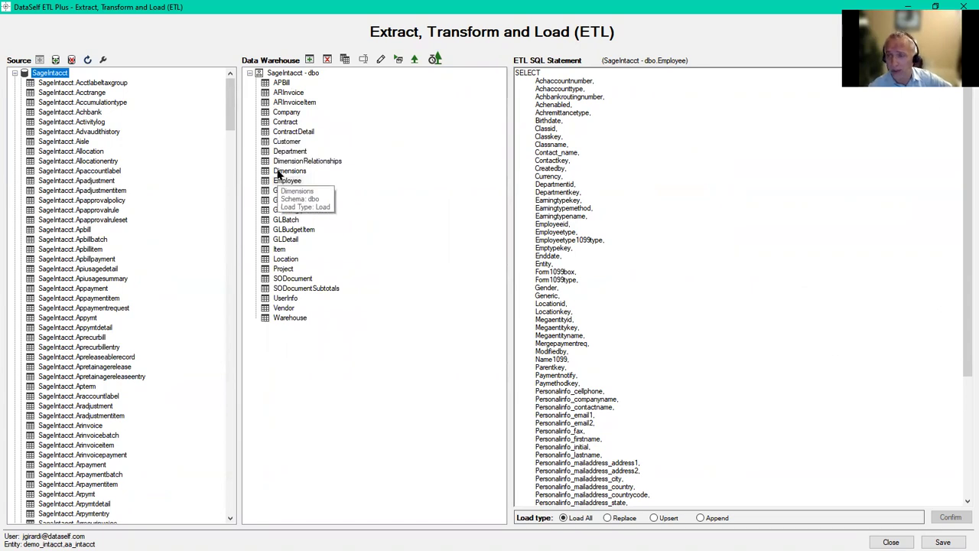
pyautogui.click(286, 144)
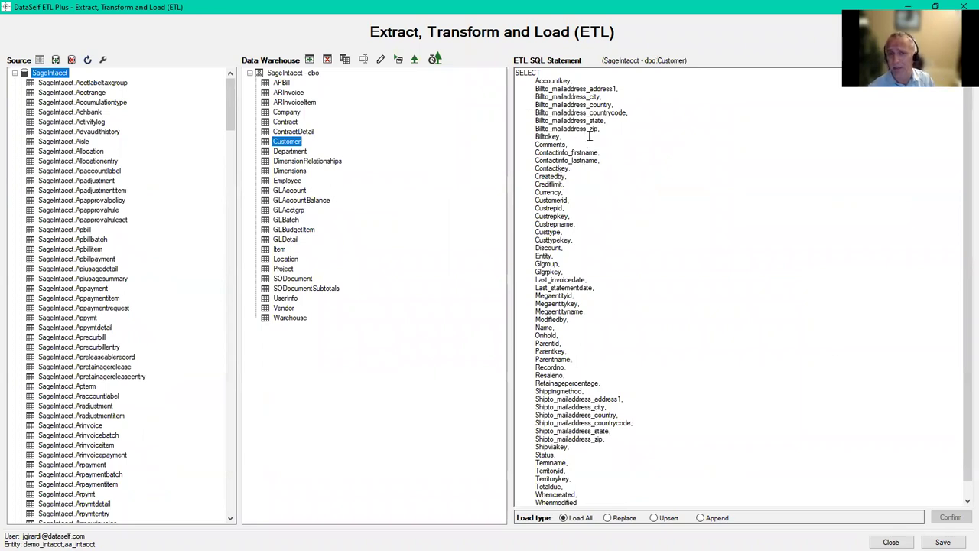
pyautogui.moveTo(964, 171); pyautogui.dragTo(958, 144)
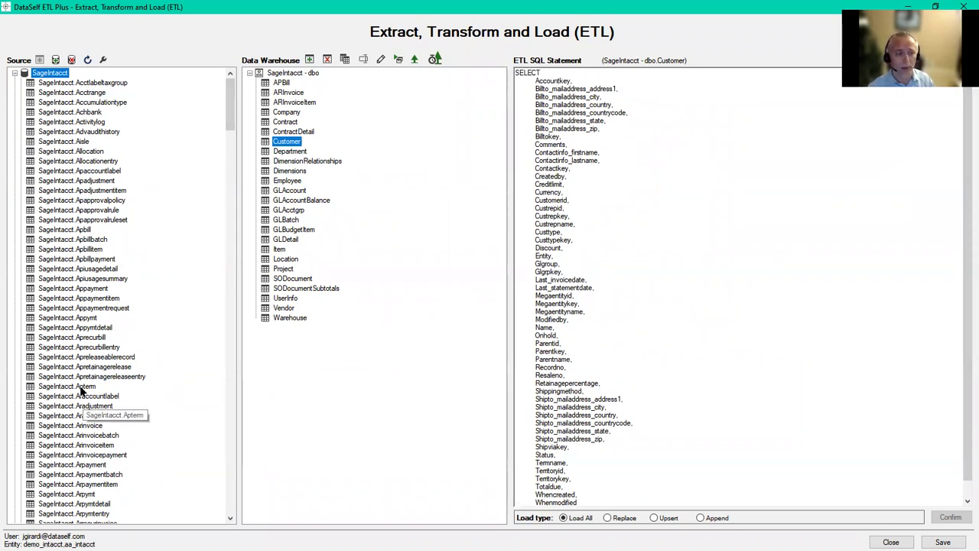
# Add the SageIntacct.Class source table to the data warehouse, keep the name Class, and load it
pyautogui.scroll(-15, 80, 390)
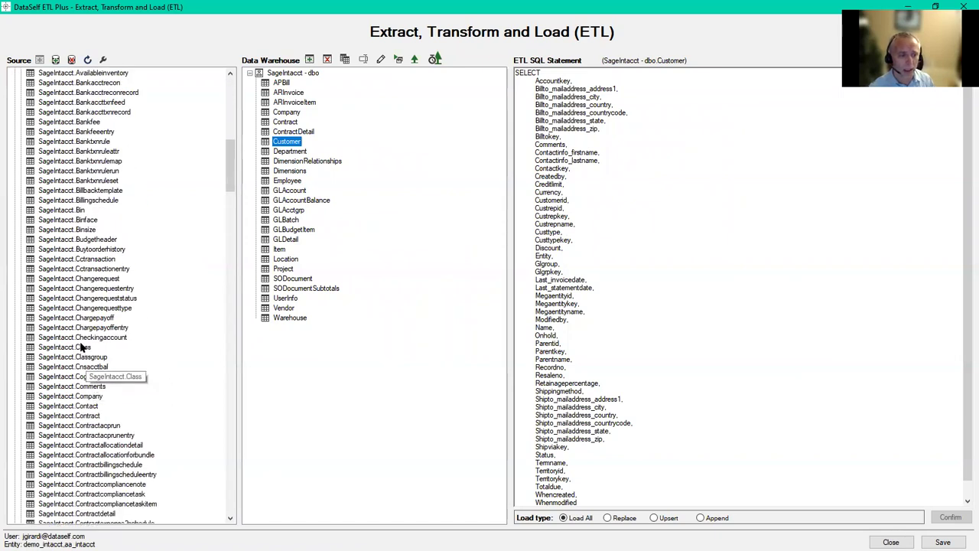
pyautogui.click(82, 348)
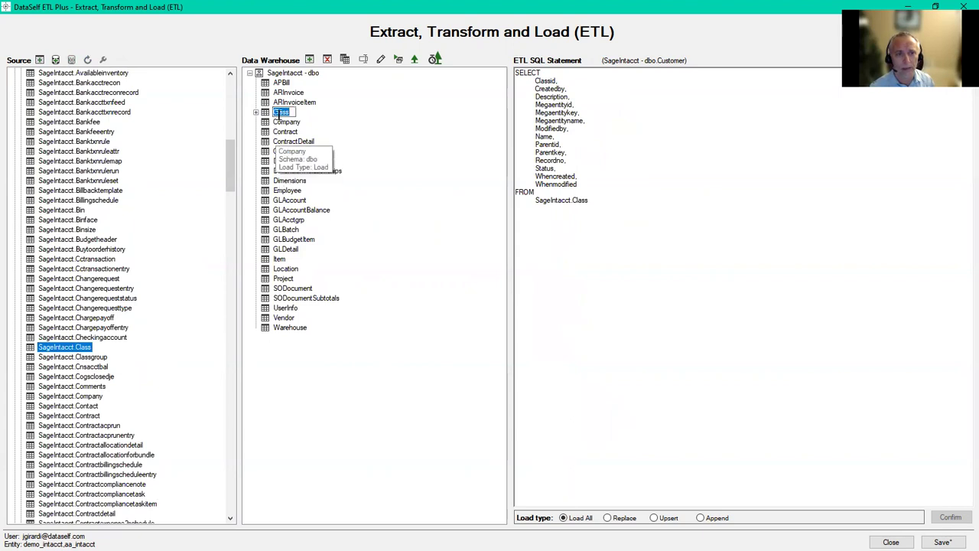
pyautogui.press('Return')
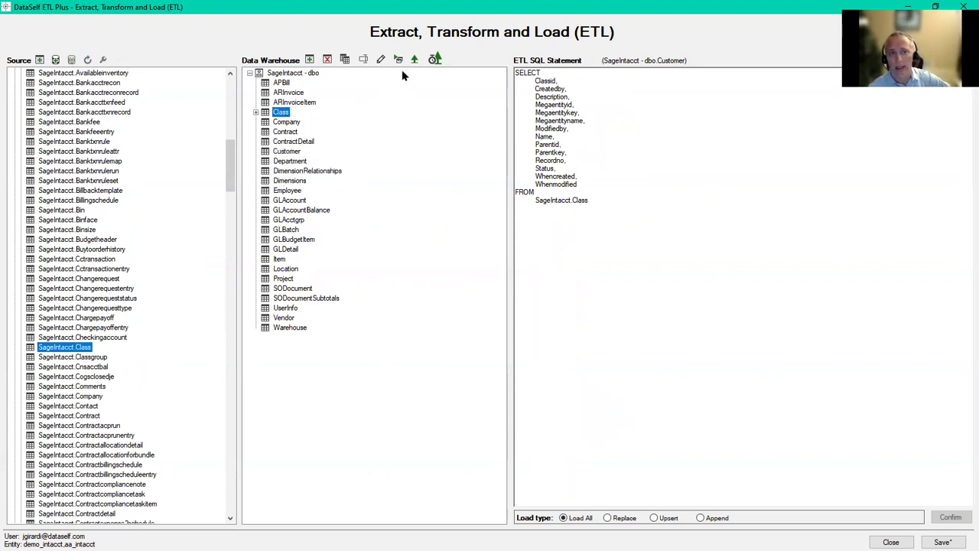
pyautogui.click(412, 61)
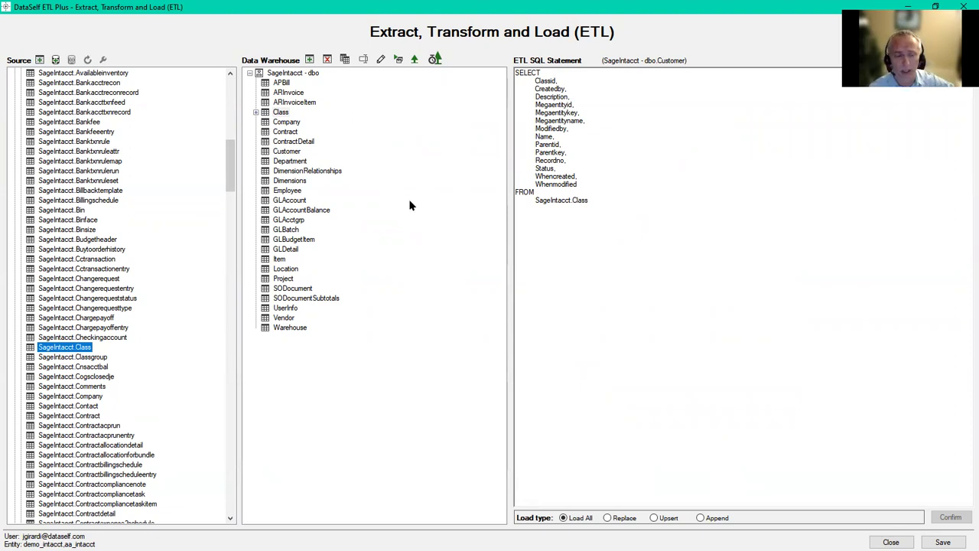
# Switch to the browser and open the NLQ view of the DataSelf for Sage Intacct v3.8 workbook
pyautogui.hotkey('alt', 'Tab')
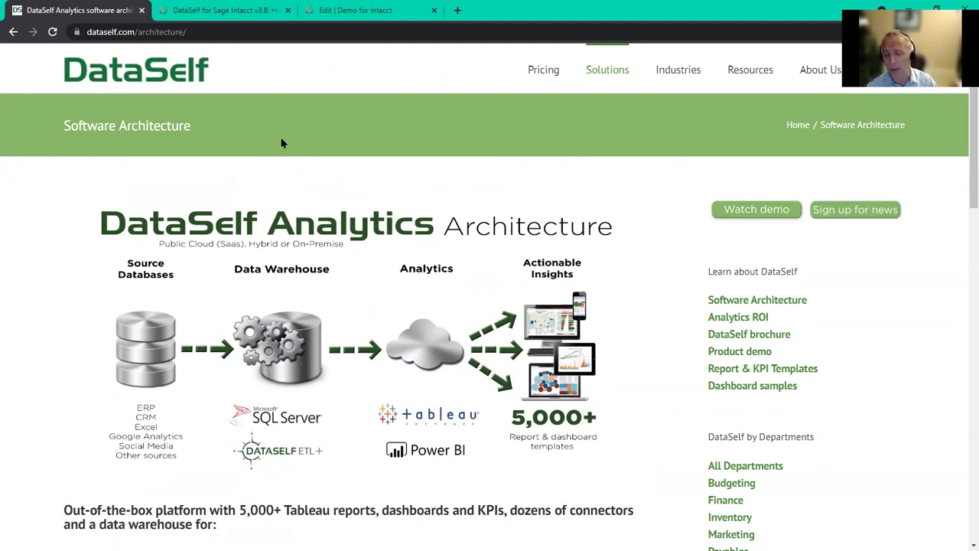
pyautogui.click(249, 15)
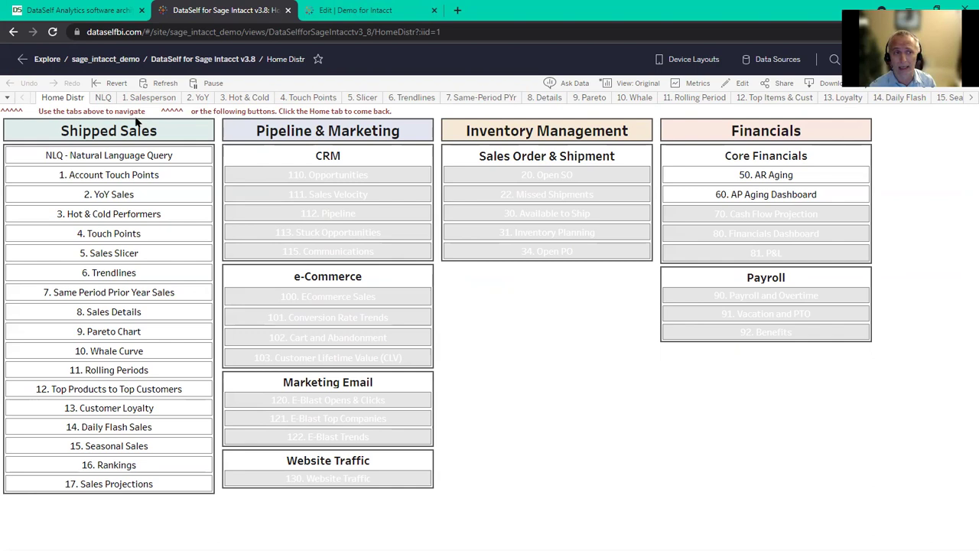
pyautogui.click(96, 96)
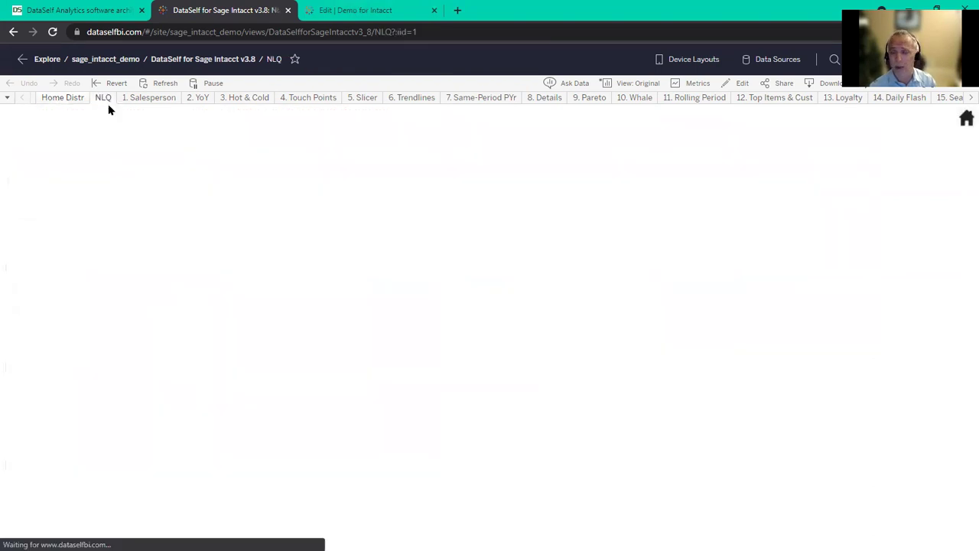
# Query the top 10 customers by sum of sales with Invoice Date in 2020 and show the result as a text table
pyautogui.click(318, 145)
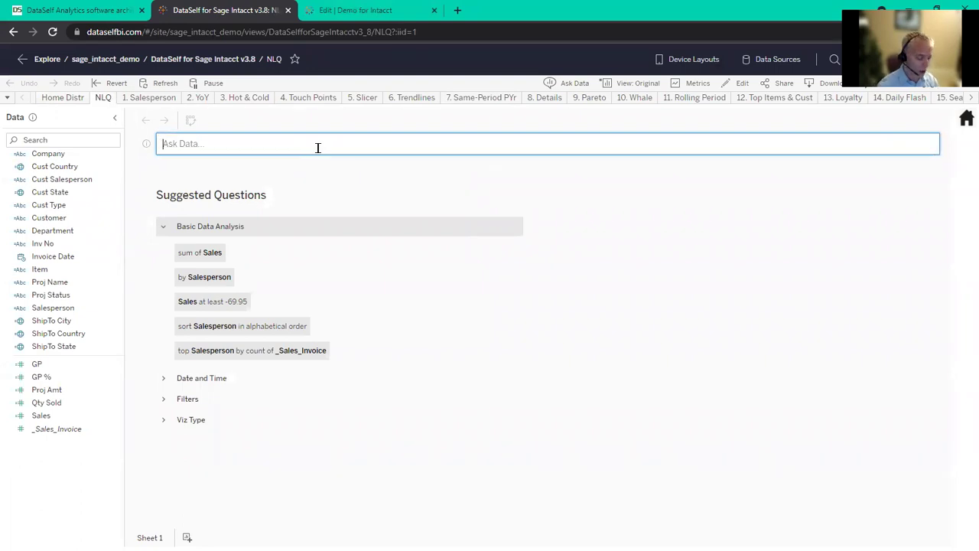
pyautogui.write('to')
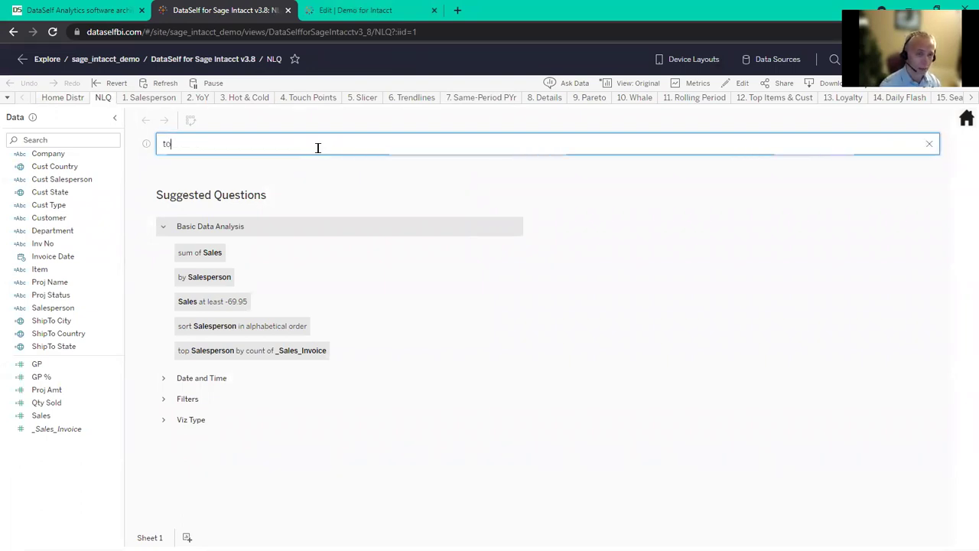
pyautogui.write('p 10 cust')
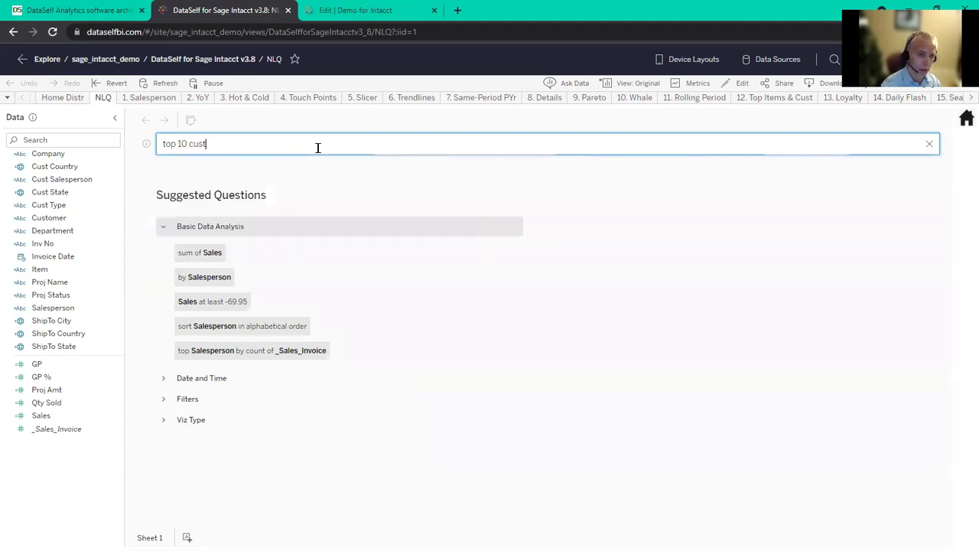
pyautogui.write('omers by sales in 2020')
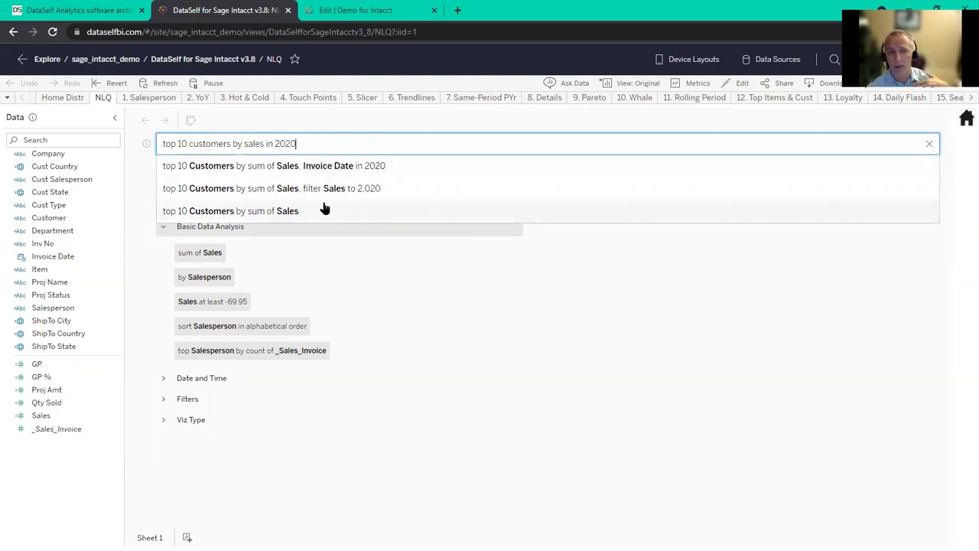
pyautogui.click(326, 166)
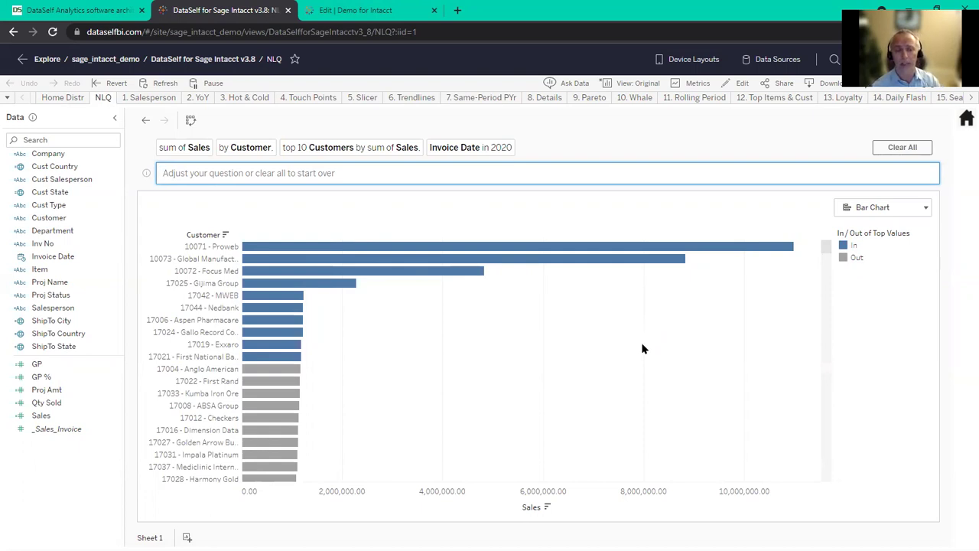
pyautogui.click(875, 211)
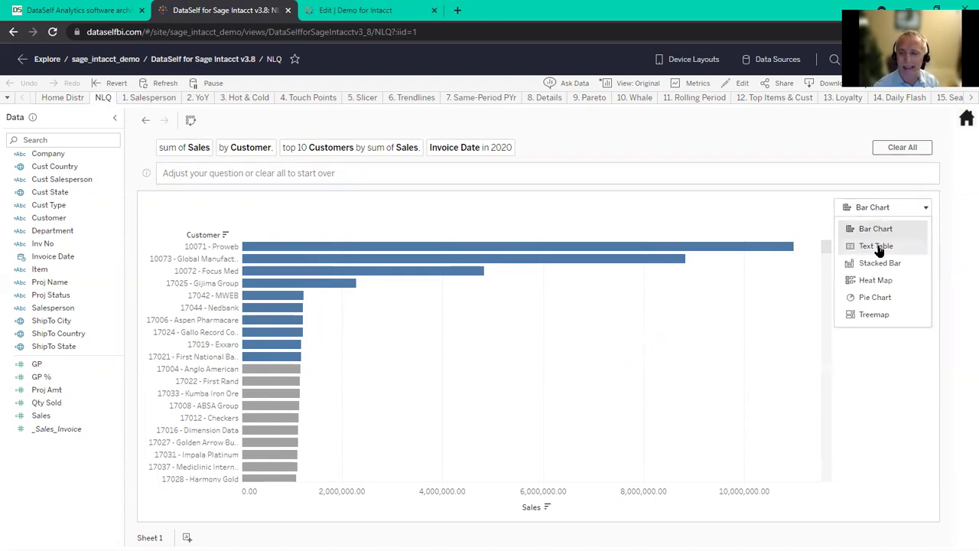
pyautogui.click(877, 246)
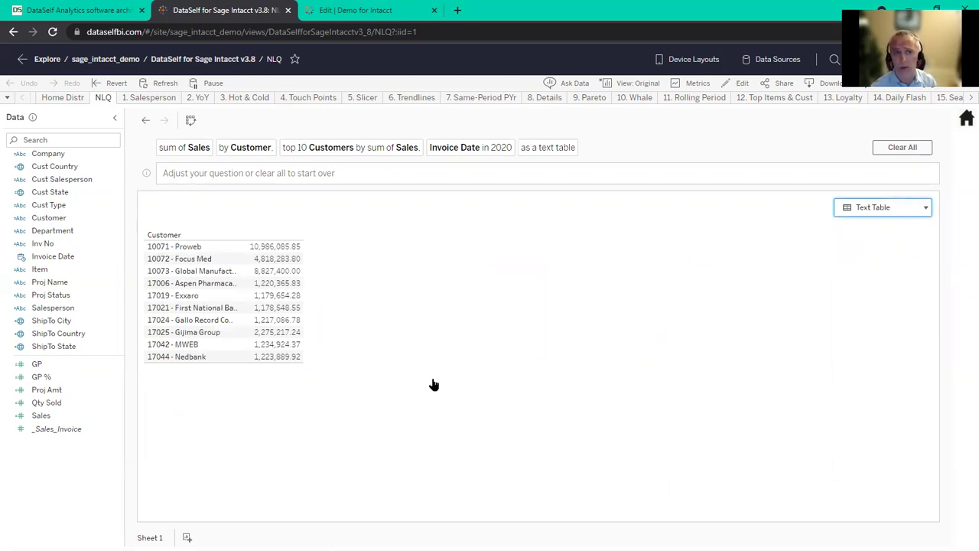
# Clear the current question and query "sales cust state" as the sum of Sales by Cust State
pyautogui.click(874, 145)
pyautogui.click(429, 141)
pyautogui.write('sales ')
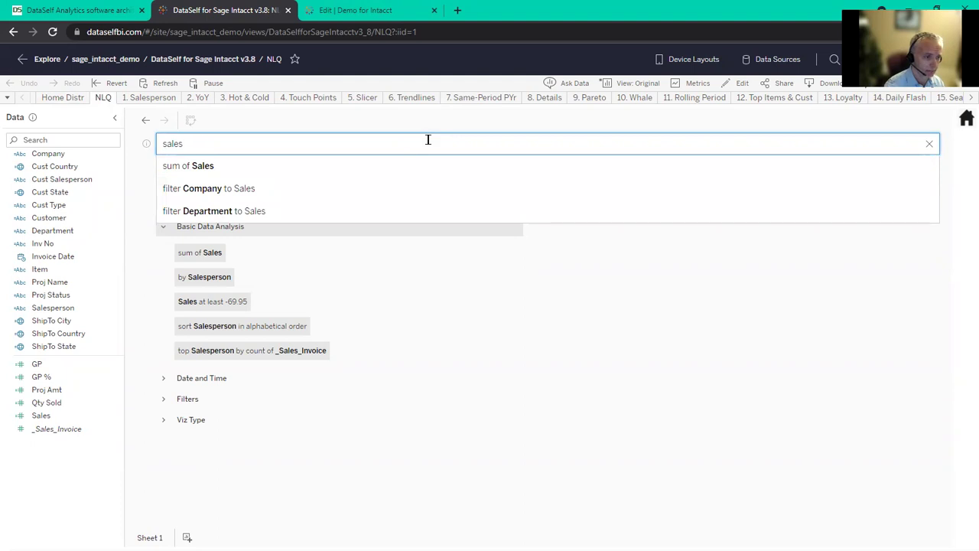
pyautogui.write('cust stat')
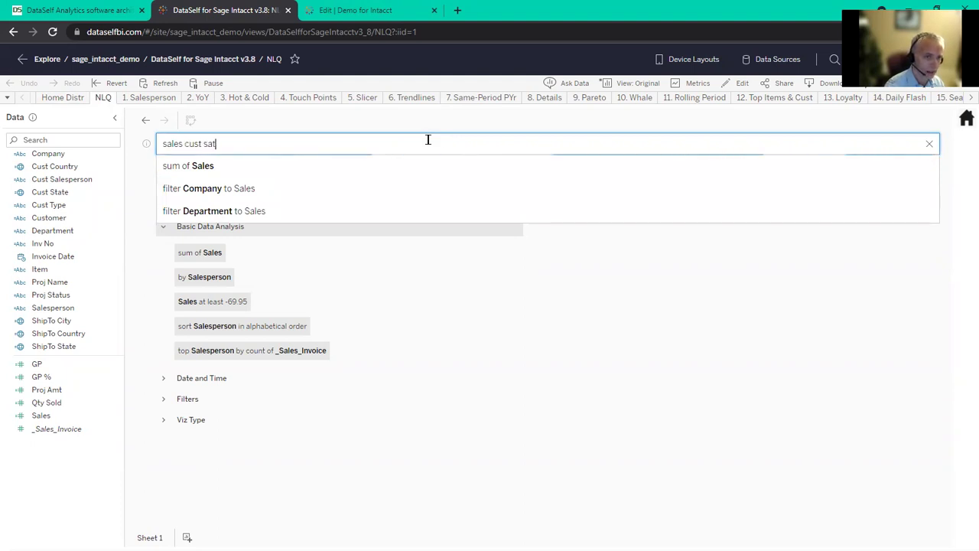
pyautogui.write('e')
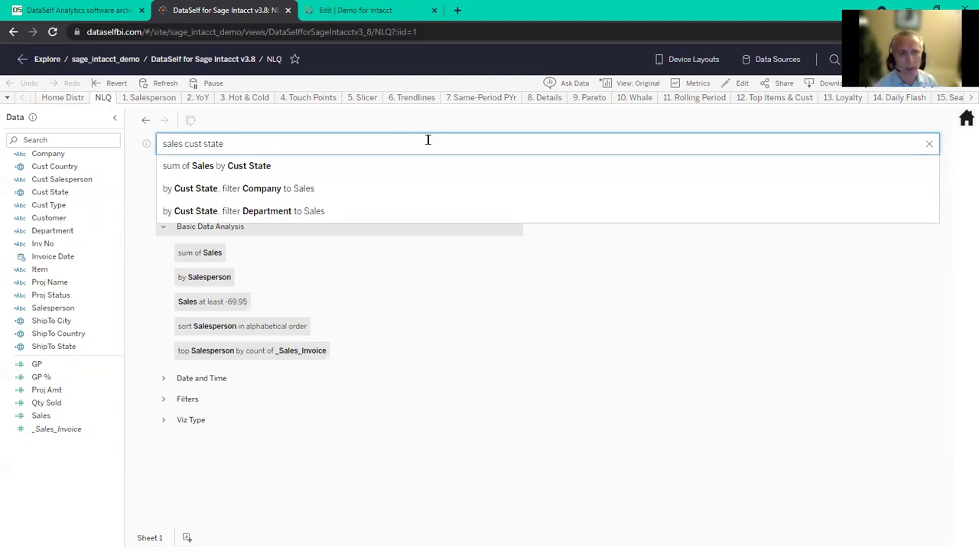
pyautogui.click(255, 166)
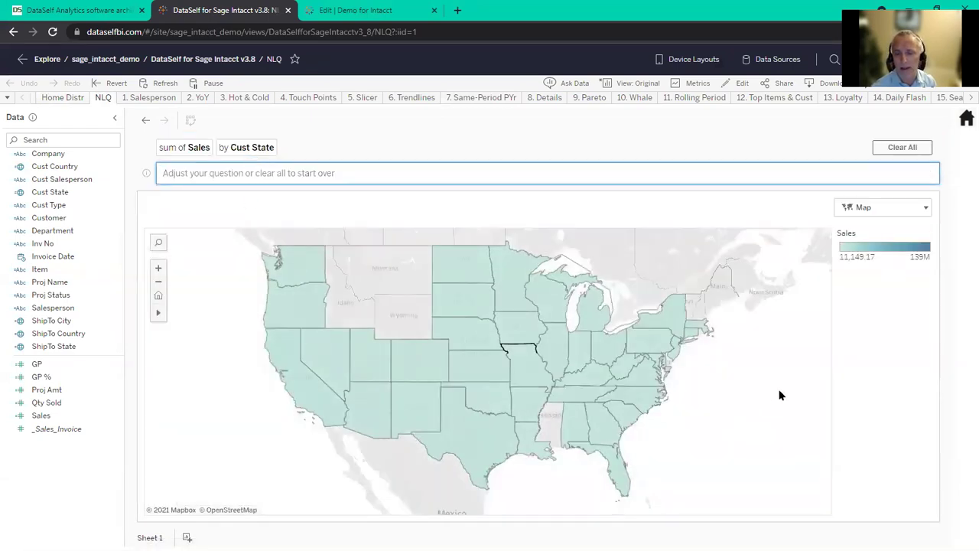
# Clear the current question and query "sales by cust country" as the sum of Sales by Cust Country
pyautogui.click(901, 147)
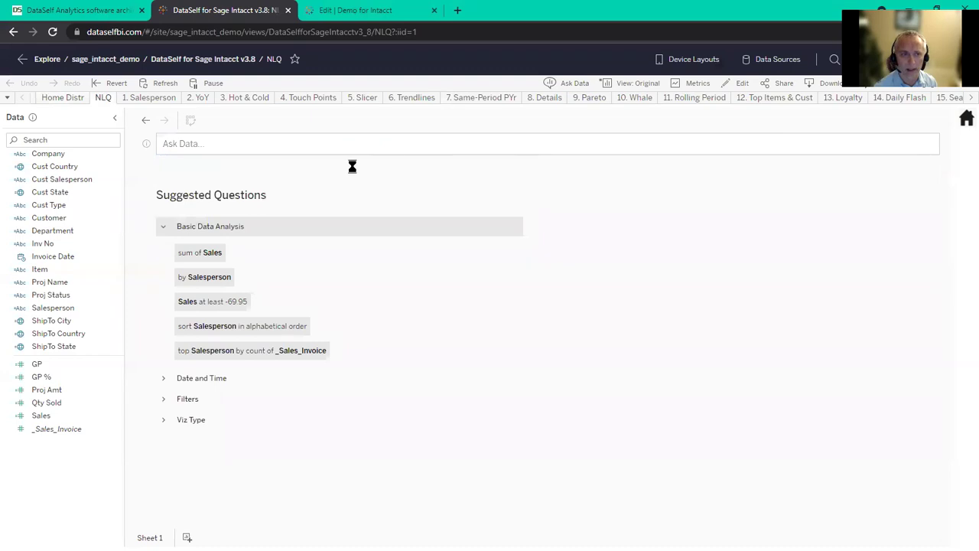
pyautogui.write('sale')
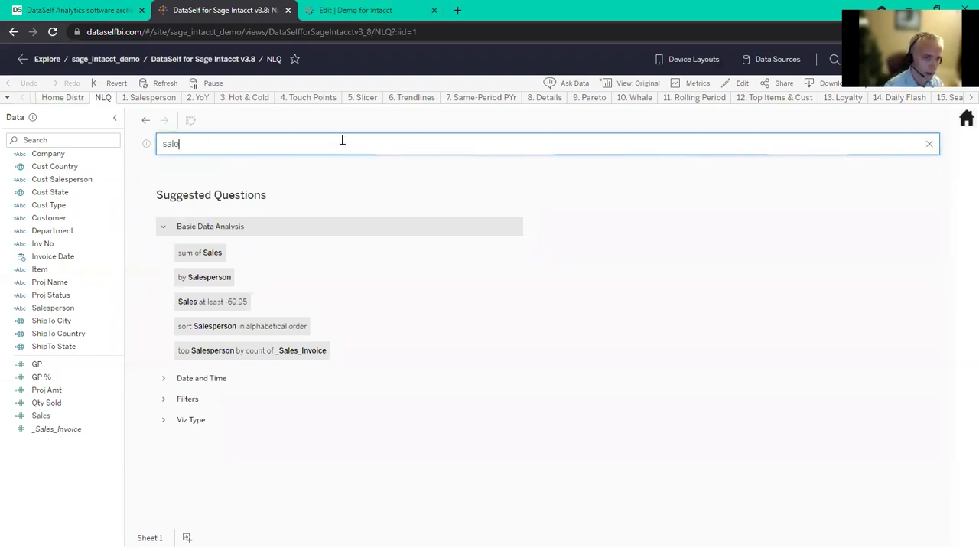
pyautogui.write('s by cust country')
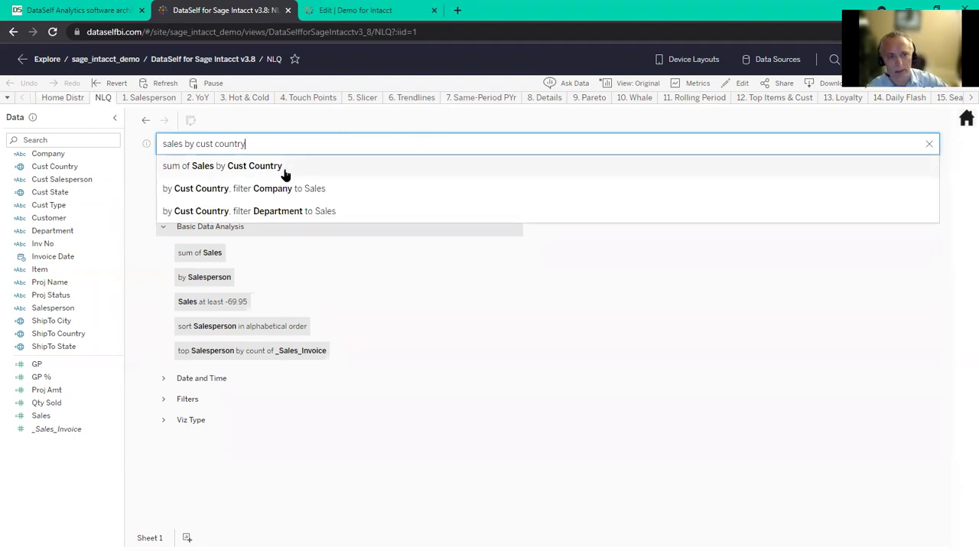
pyautogui.click(280, 169)
pyautogui.moveTo(550, 410)
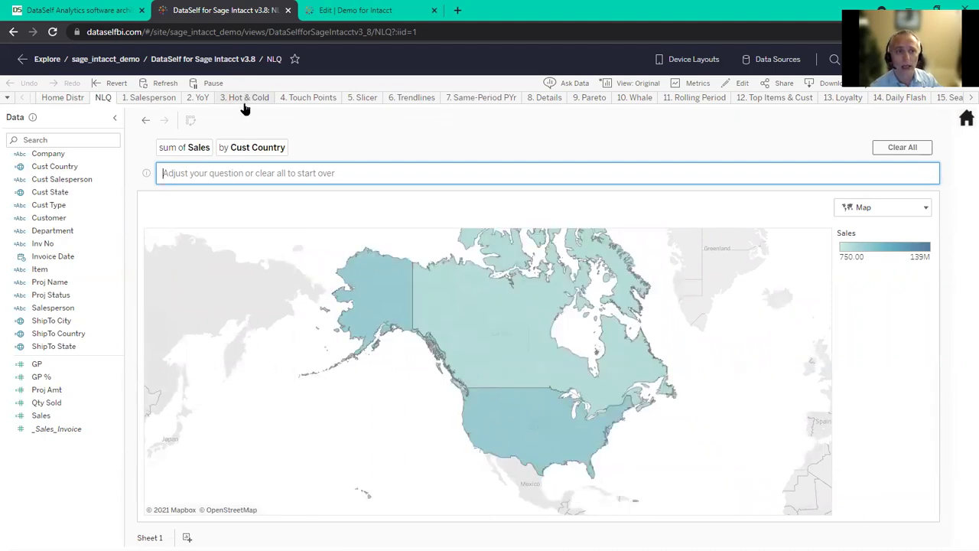
# Open the 2. YoY dashboard and filter it by customer Global Manufacturing, then by Golden Arrow Bus Services
pyautogui.click(205, 99)
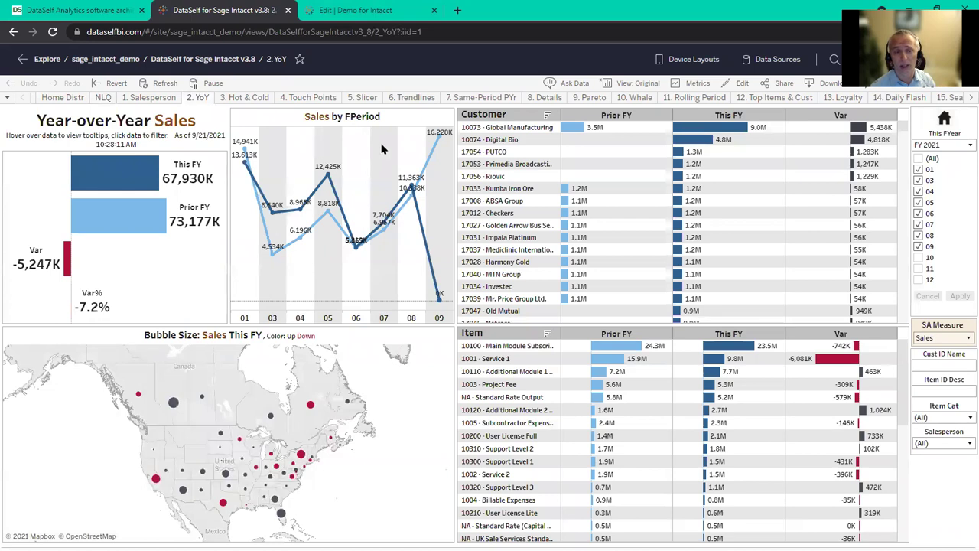
pyautogui.click(521, 130)
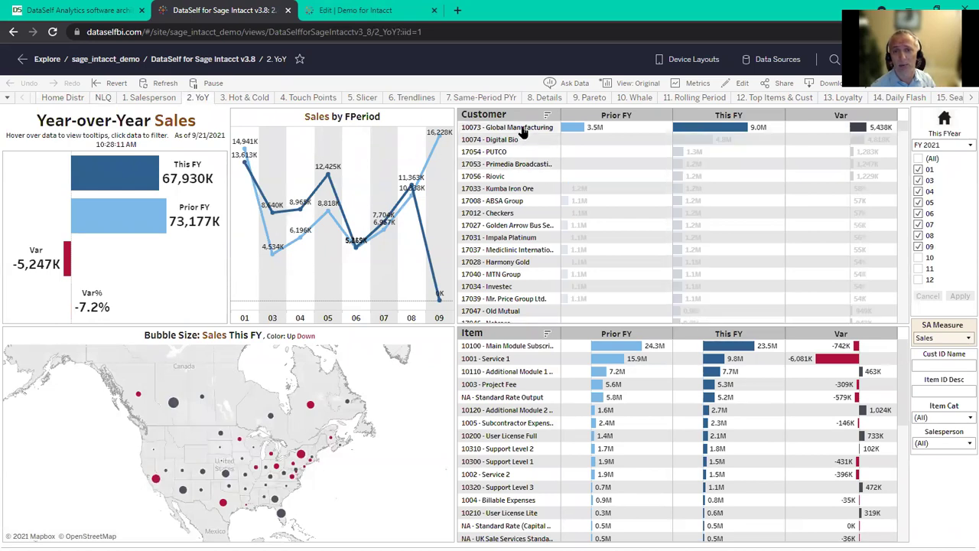
pyautogui.click(522, 130)
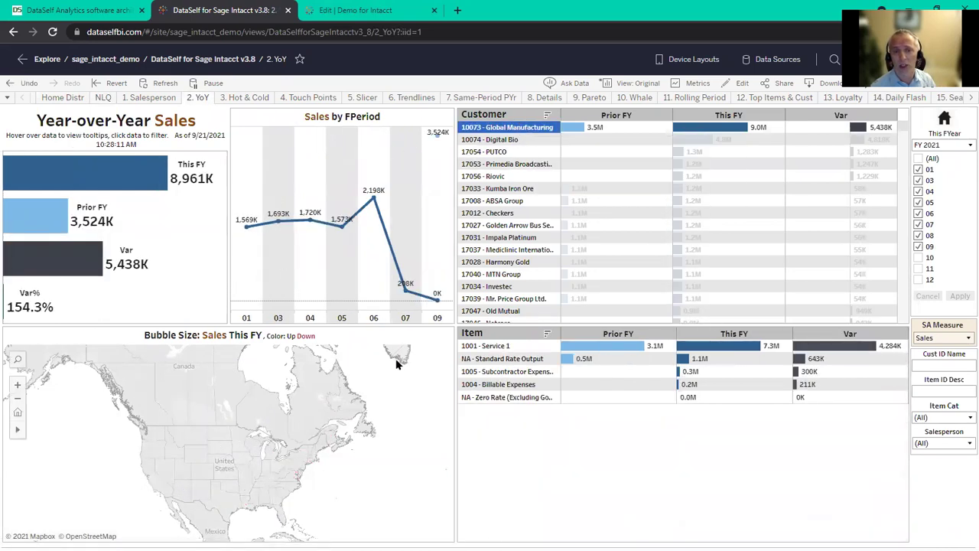
pyautogui.click(489, 228)
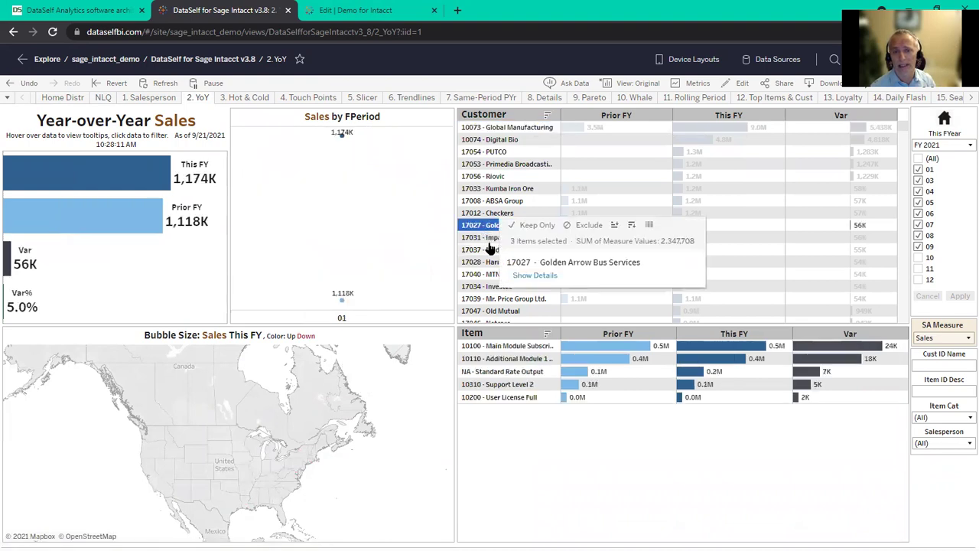
# Filter the dashboard by customer Impala Platinum to view its invoice details, then clear the customer filter
pyautogui.click(491, 239)
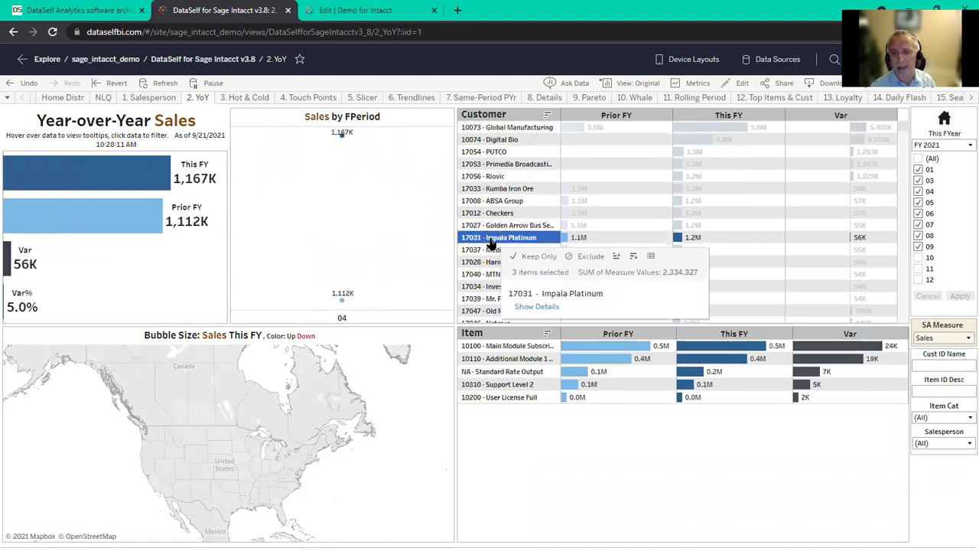
pyautogui.click(541, 308)
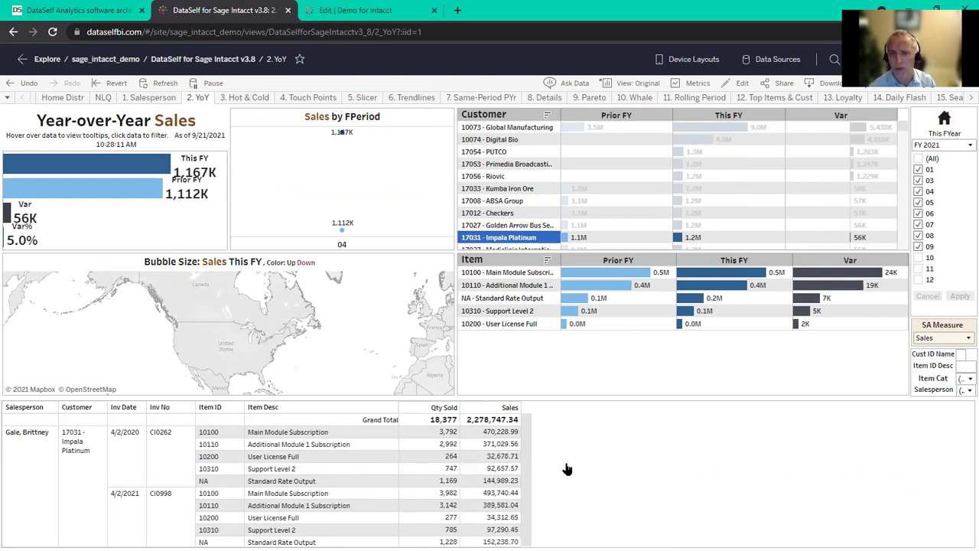
pyautogui.click(499, 238)
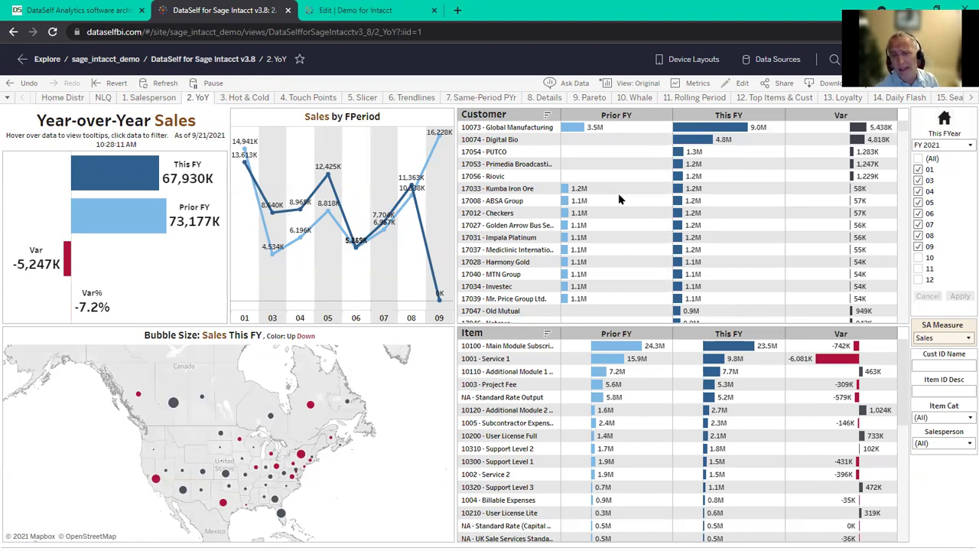
# Switch to the DataSelf website's Software Architecture page and show the About Us options
pyautogui.click(84, 10)
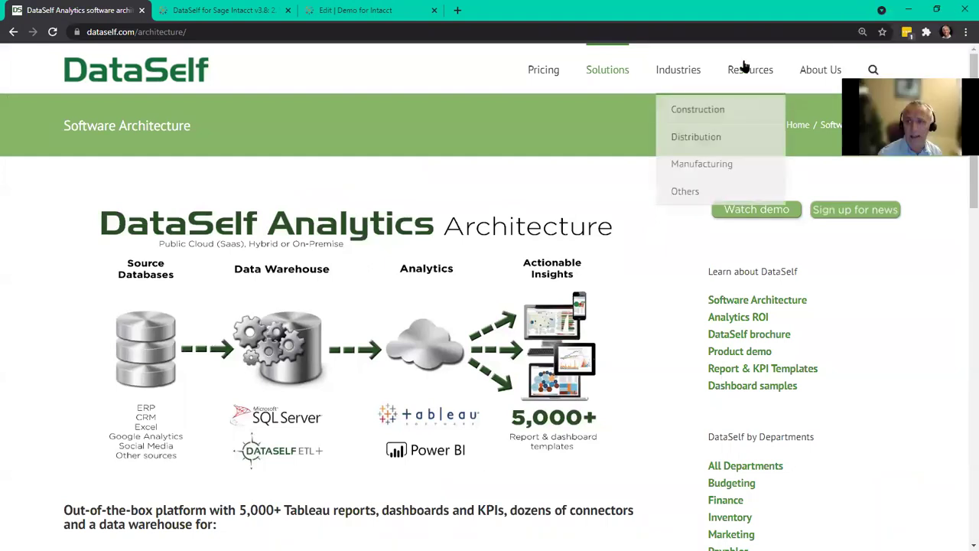
pyautogui.moveTo(813, 72)
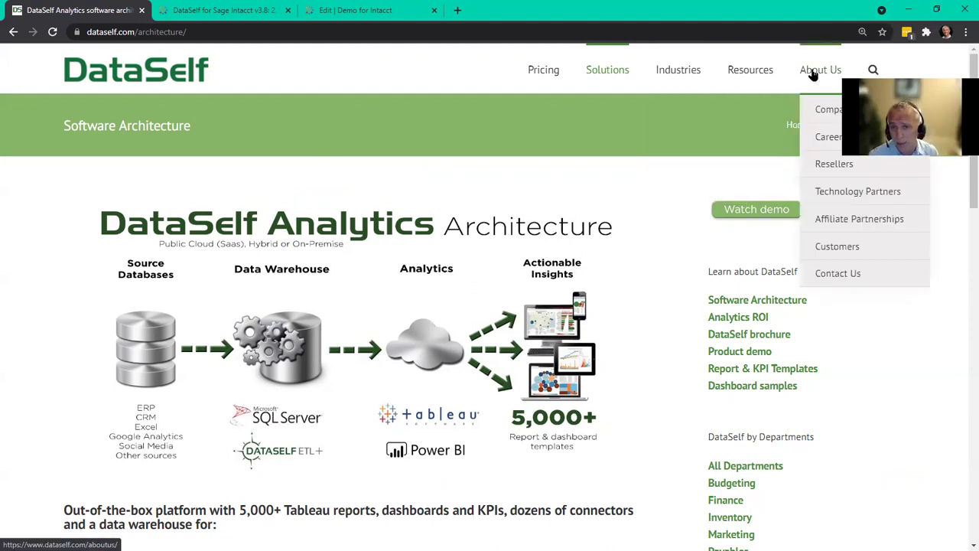